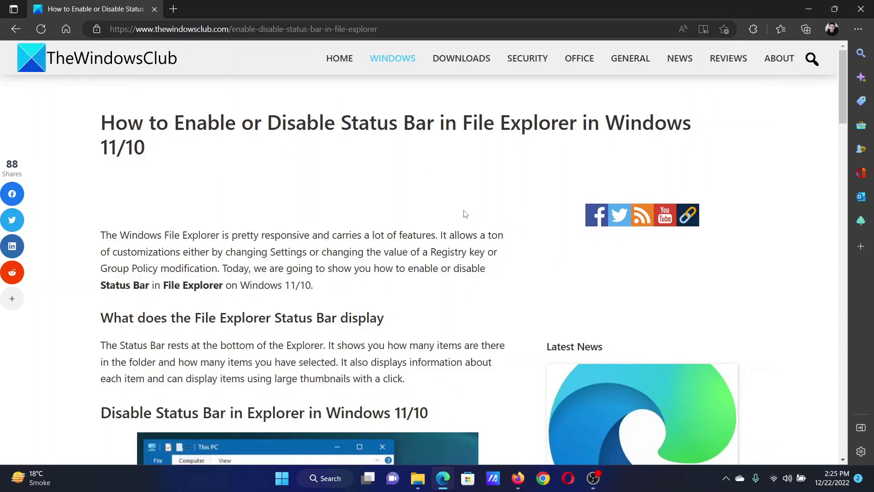
- Skim the Edge article title, then switch to File Explorer's Music folder and its See more menu
mouse_move(149, 123)
mouse_down()
mouse_move(336, 110)
mouse_move(578, 117)
mouse_up()
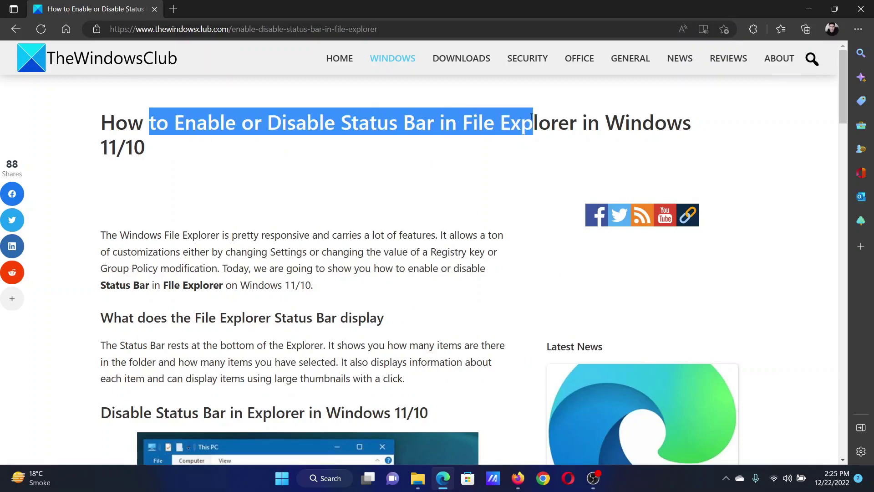
drag(577, 118, 581, 118)
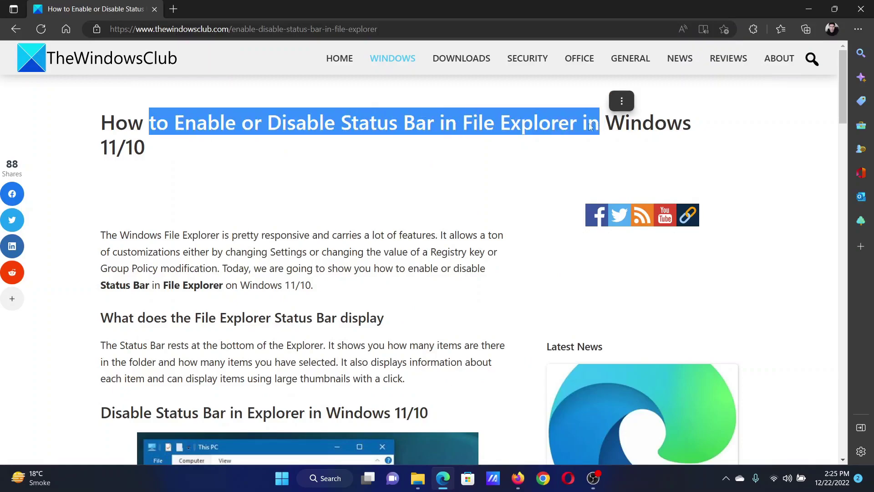
click(476, 201)
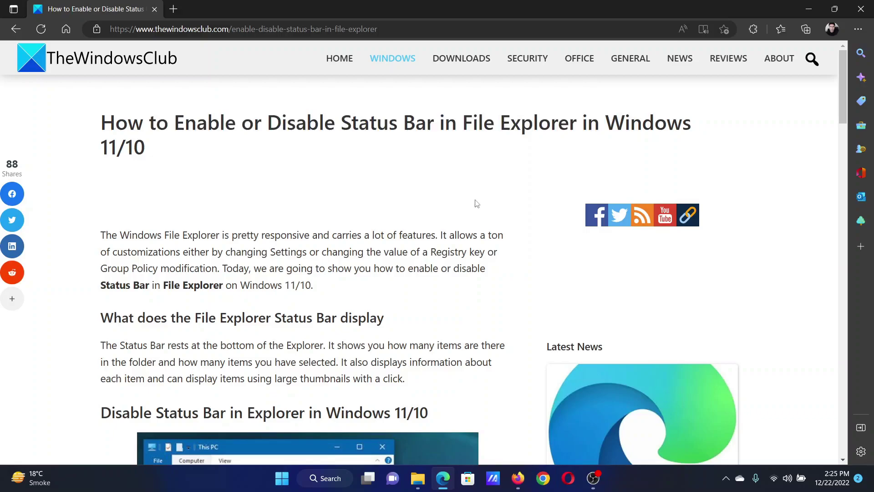
scroll(475, 222, down, 5)
scroll(475, 233, up, 2)
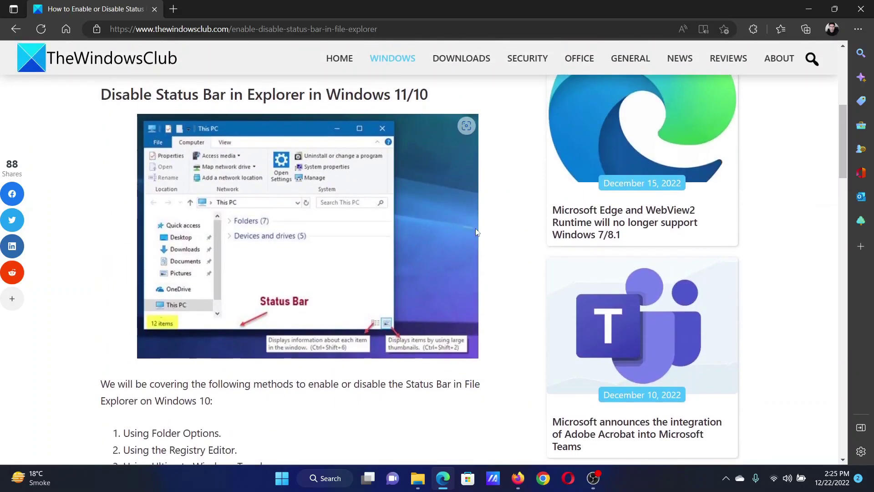
scroll(476, 233, up, 5)
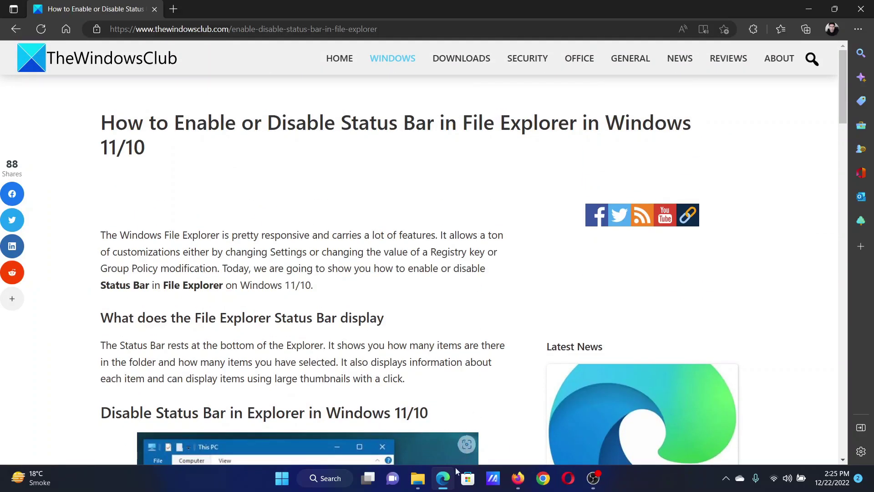
click(417, 478)
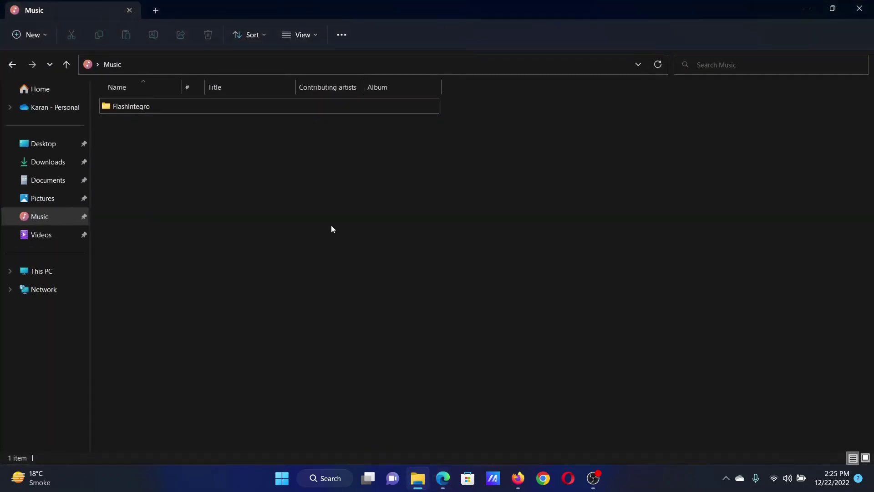
click(340, 35)
- Uncheck Show status bar under Folder Options View, apply it, and return to the Edge article
click(303, 186)
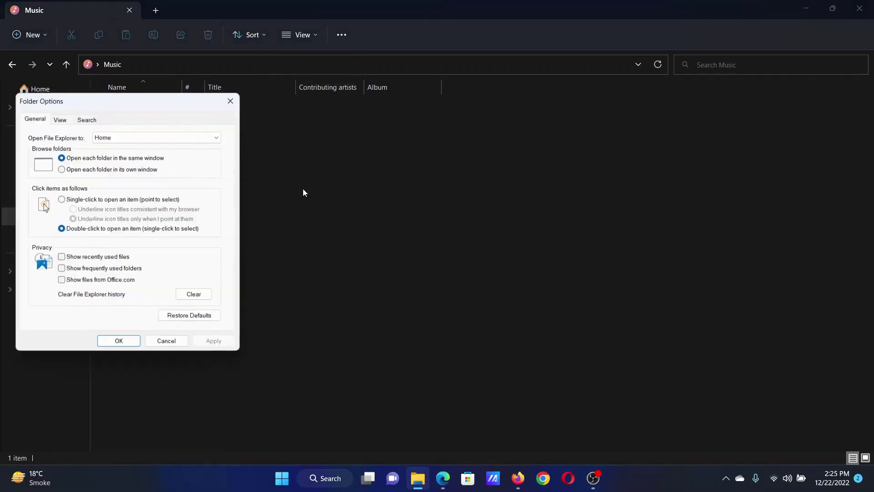
click(60, 118)
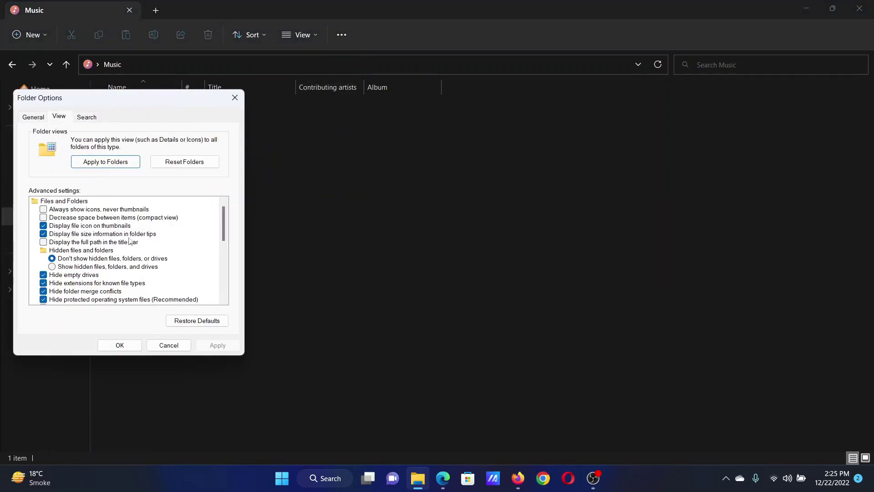
scroll(159, 248, down, 3)
scroll(161, 246, down, 3)
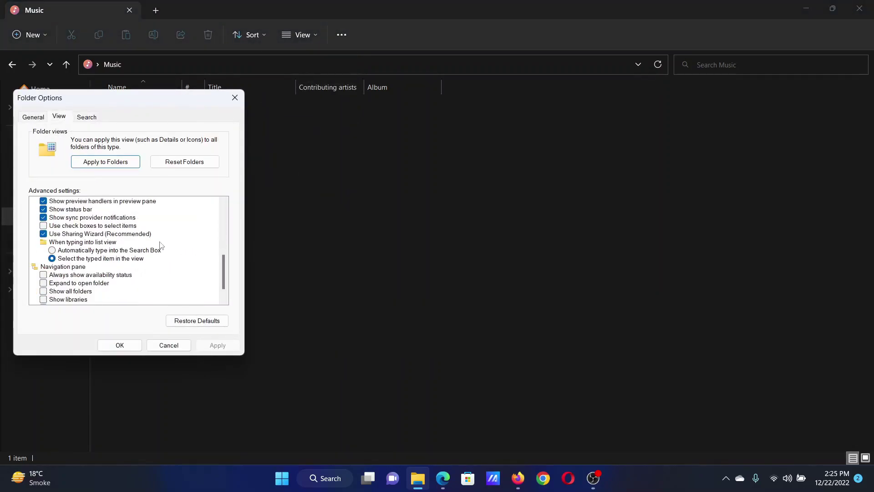
scroll(160, 246, up, 1)
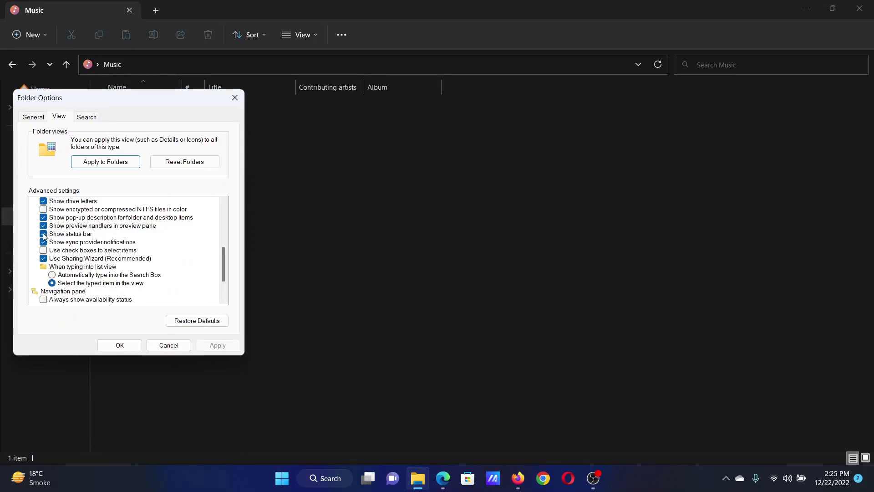
click(43, 234)
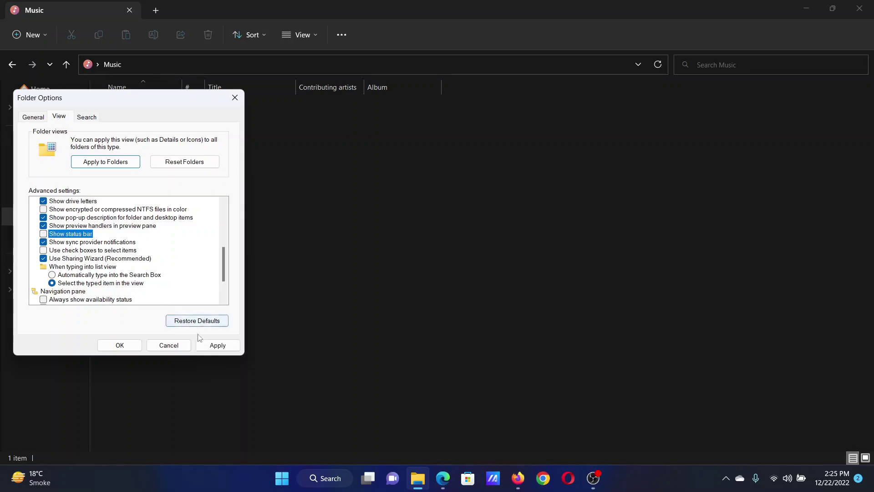
click(217, 345)
click(119, 346)
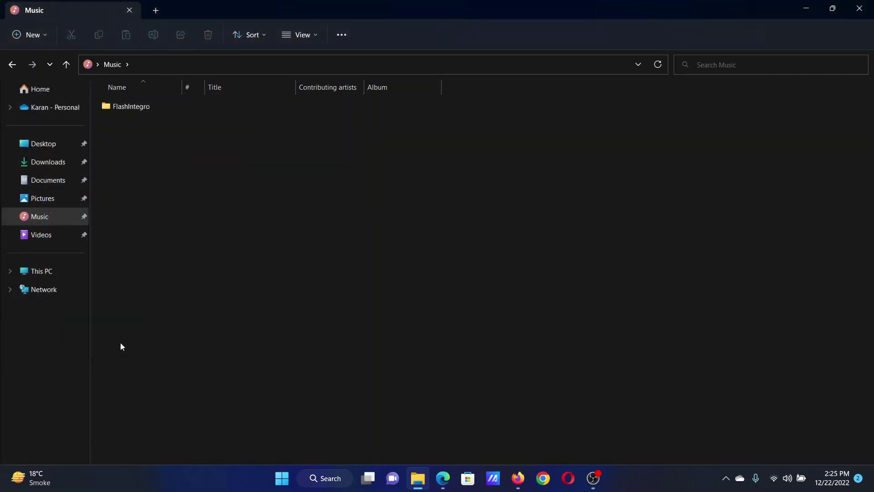
click(442, 478)
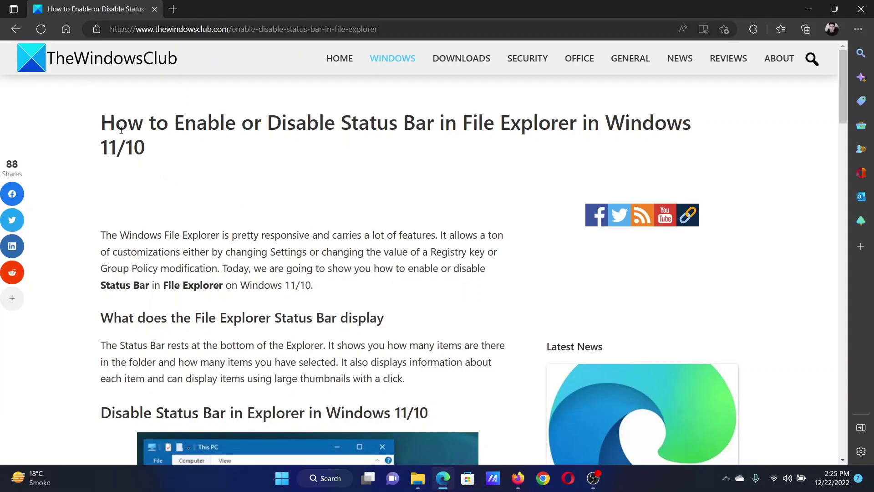
drag(102, 120, 693, 124)
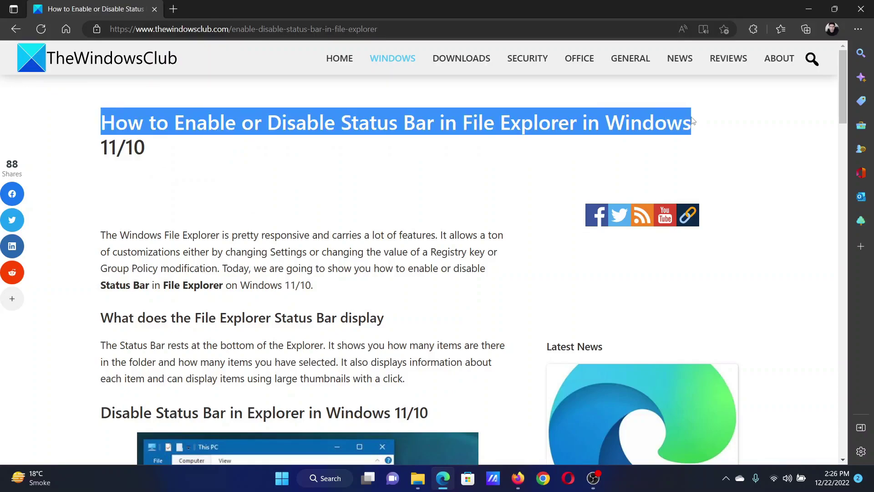
click(354, 187)
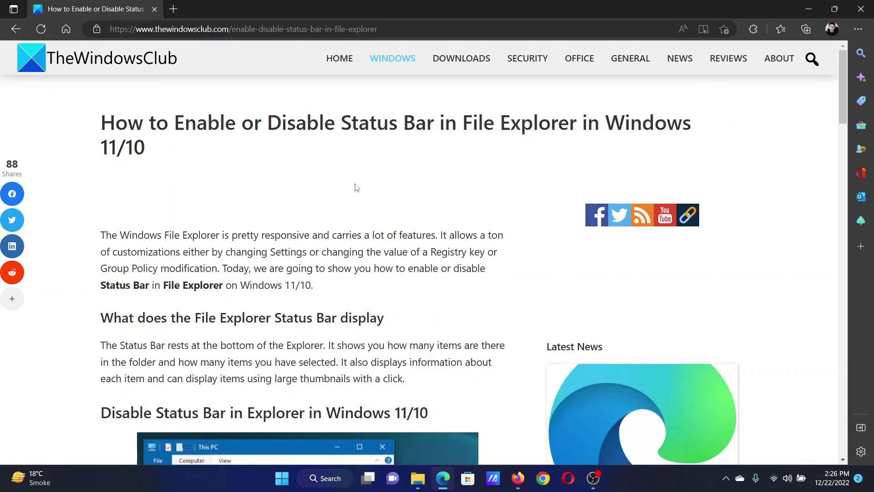